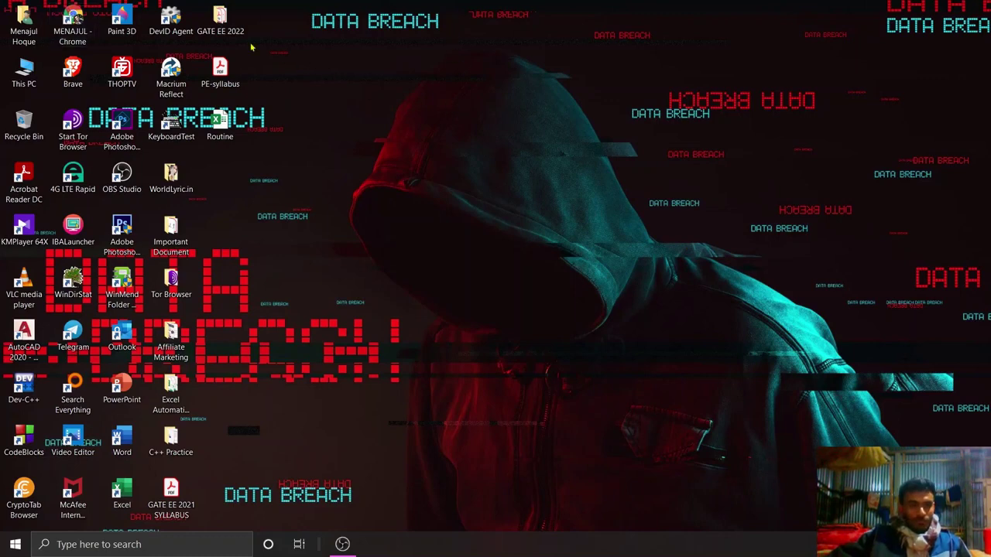
# Launch Chrome from the desktop and search Google for 'youtube adblock', correcting the typos
pyautogui.click(72, 22)
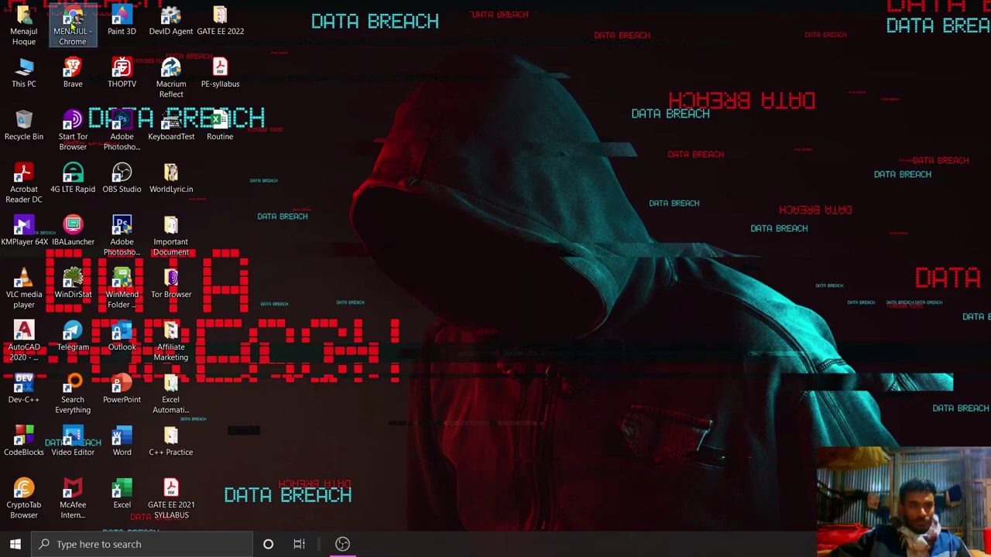
pyautogui.doubleClick(71, 25)
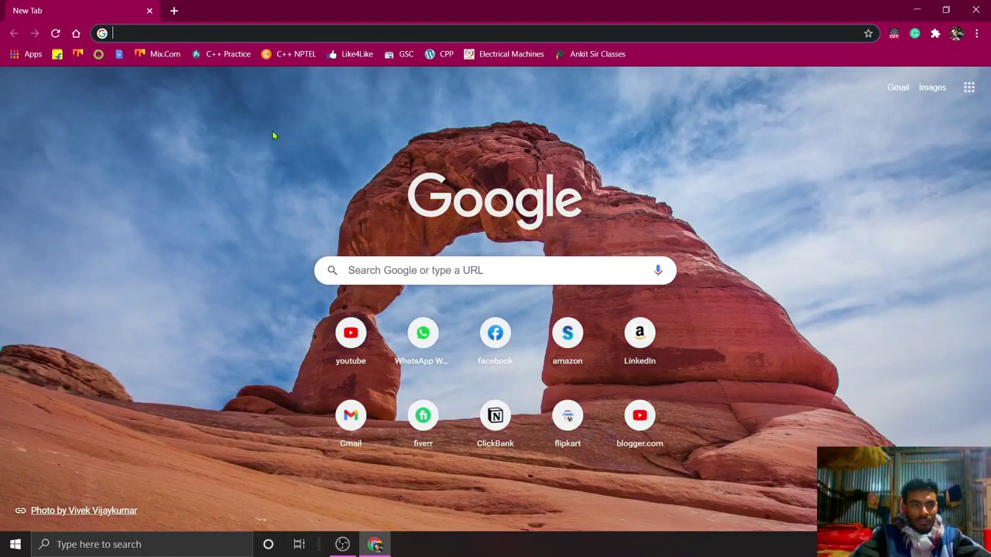
pyautogui.write('yout')
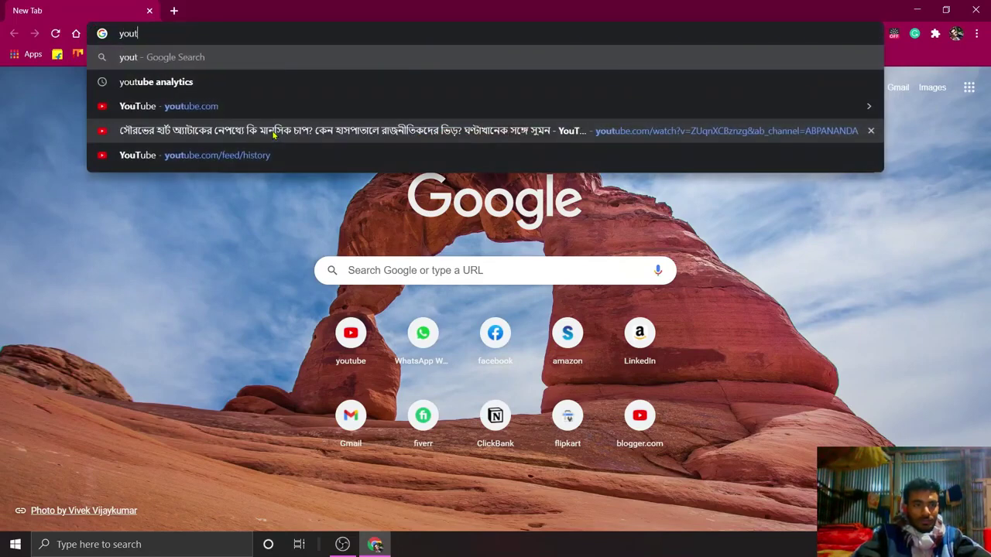
pyautogui.write('tube')
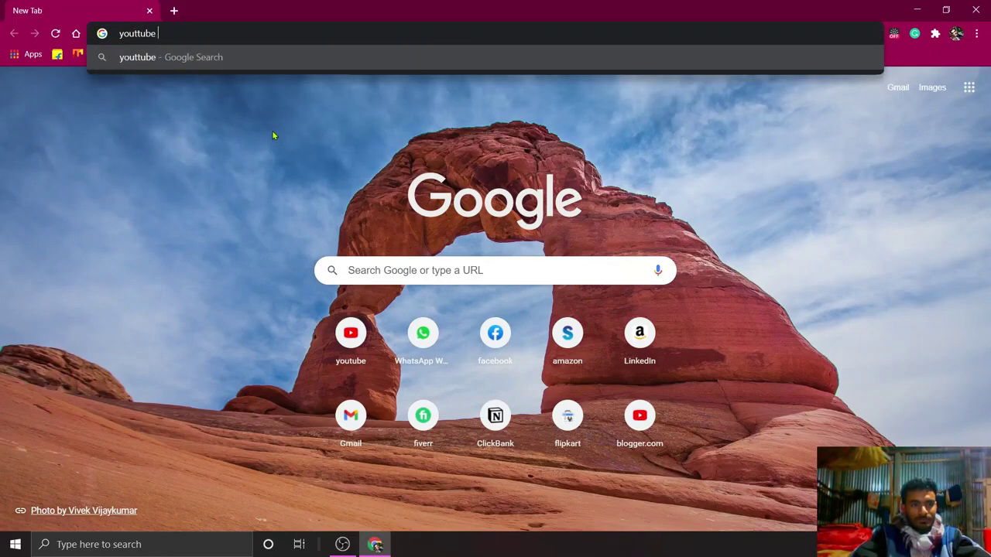
pyautogui.press('BackSpace')
pyautogui.press('BackSpace')
pyautogui.press('BackSpace')
pyautogui.press('BackSpace')
pyautogui.press('BackSpace')
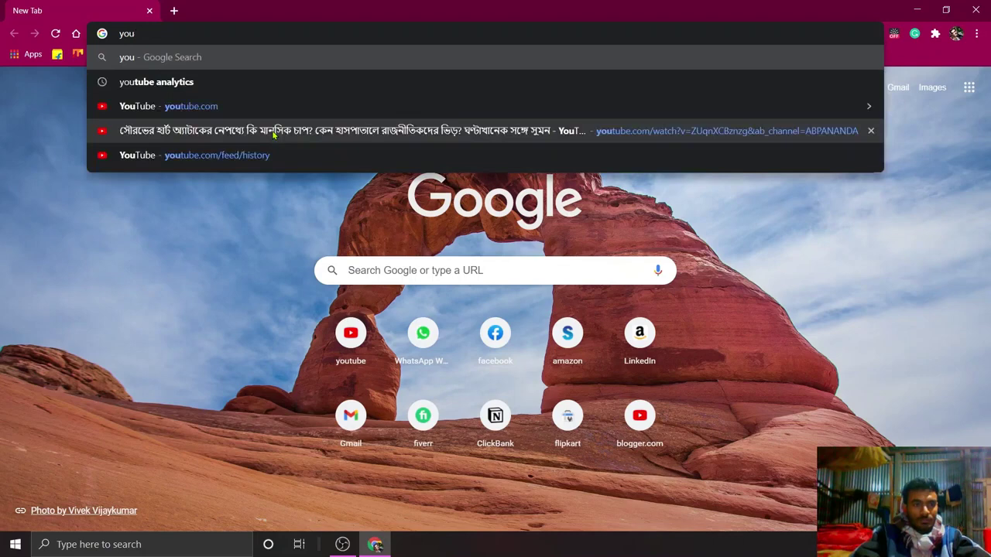
pyautogui.write('tube')
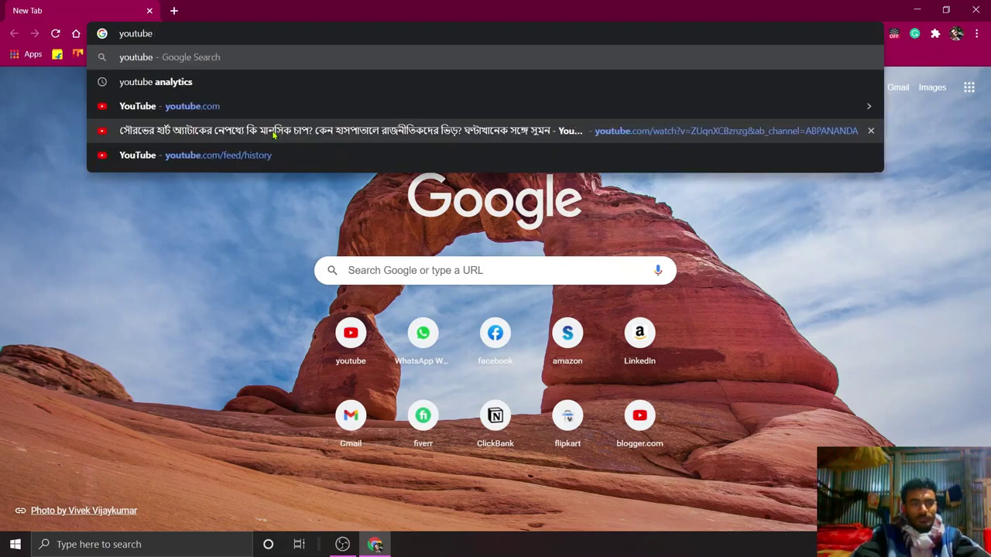
pyautogui.write(' adblo')
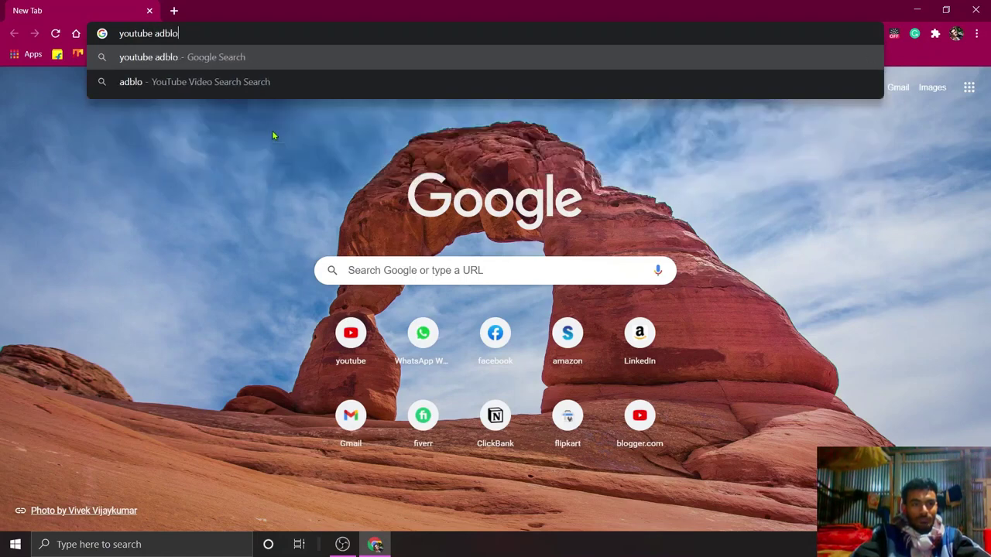
pyautogui.write('k')
pyautogui.press('BackSpace')
pyautogui.write('ck')
pyautogui.press('Return')
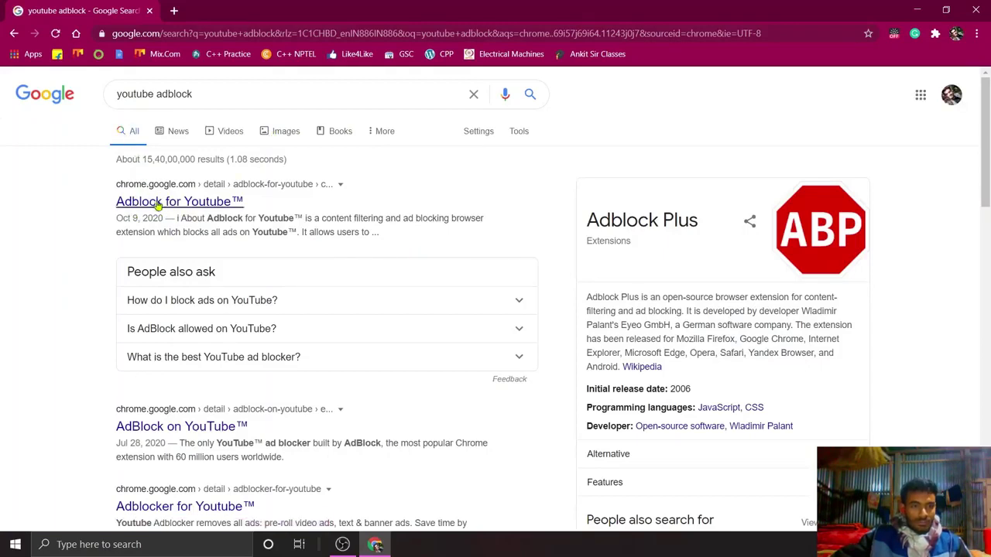
# Add the Adblock for Youtube™ extension to Chrome from its Web Store page and dismiss the notice
pyautogui.click(171, 200)
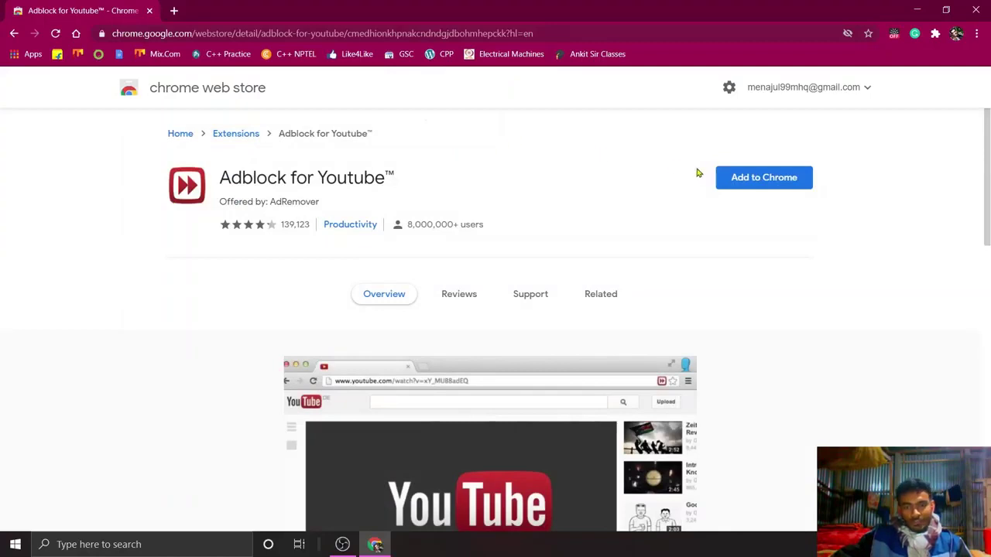
pyautogui.click(756, 179)
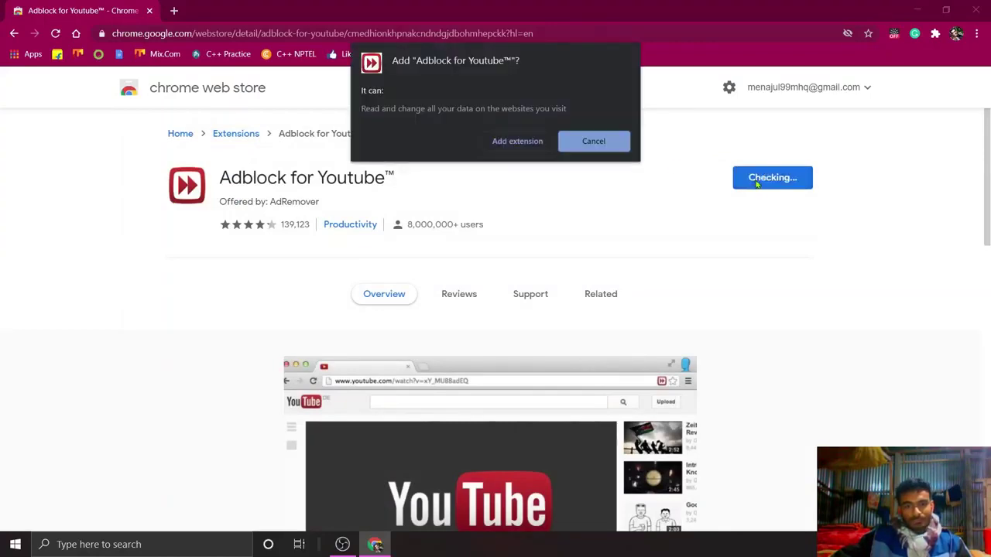
pyautogui.click(500, 144)
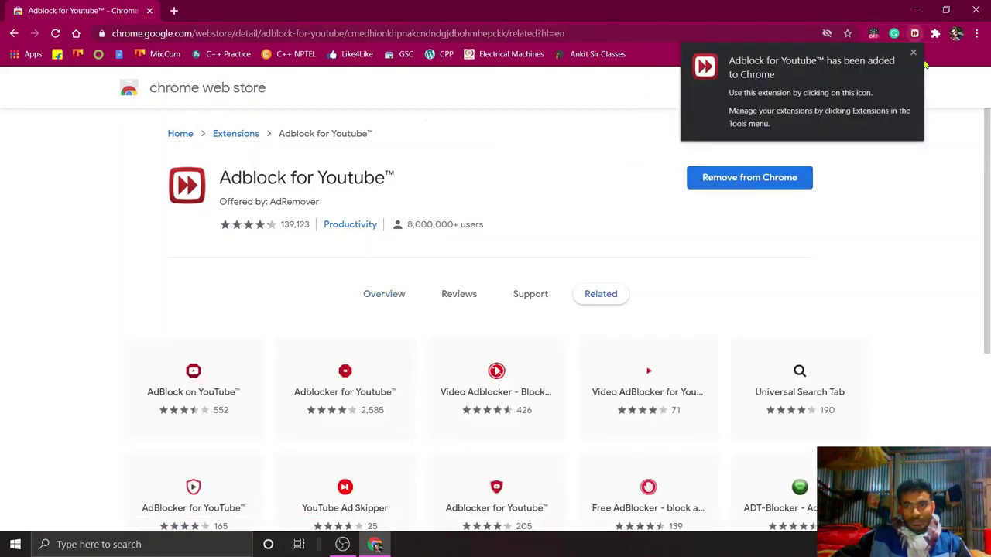
pyautogui.click(914, 54)
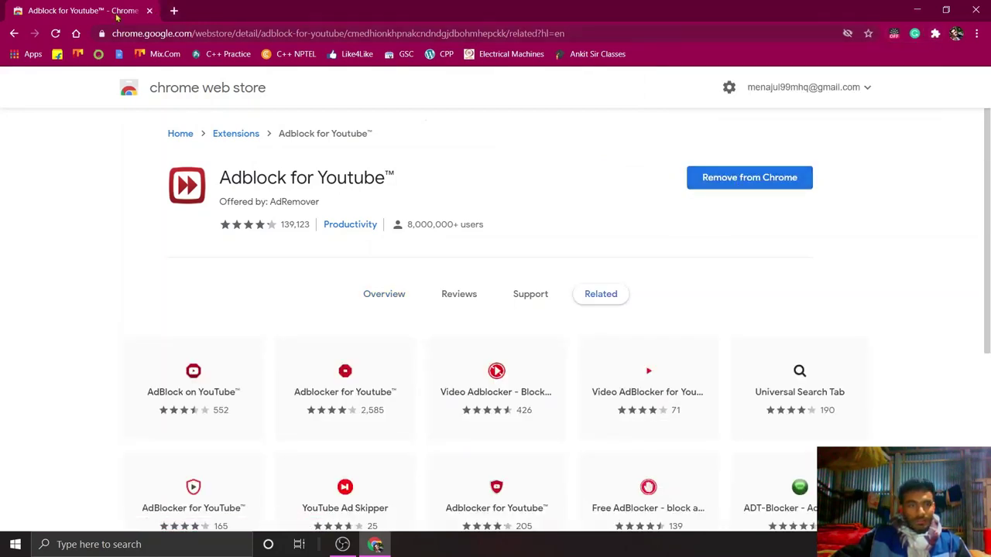
# From the new tab page, search Google for 'google adblock extension'
pyautogui.click(75, 33)
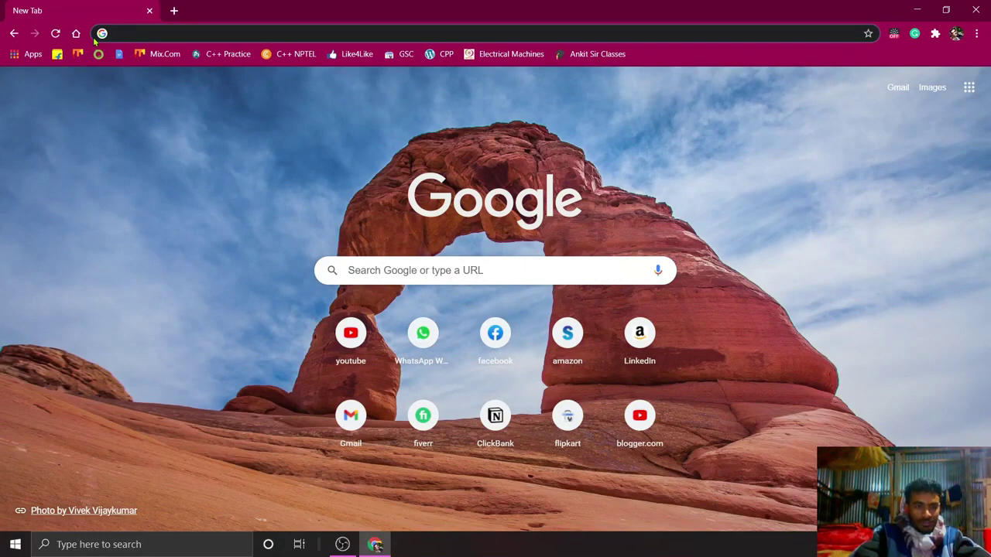
pyautogui.write('google ')
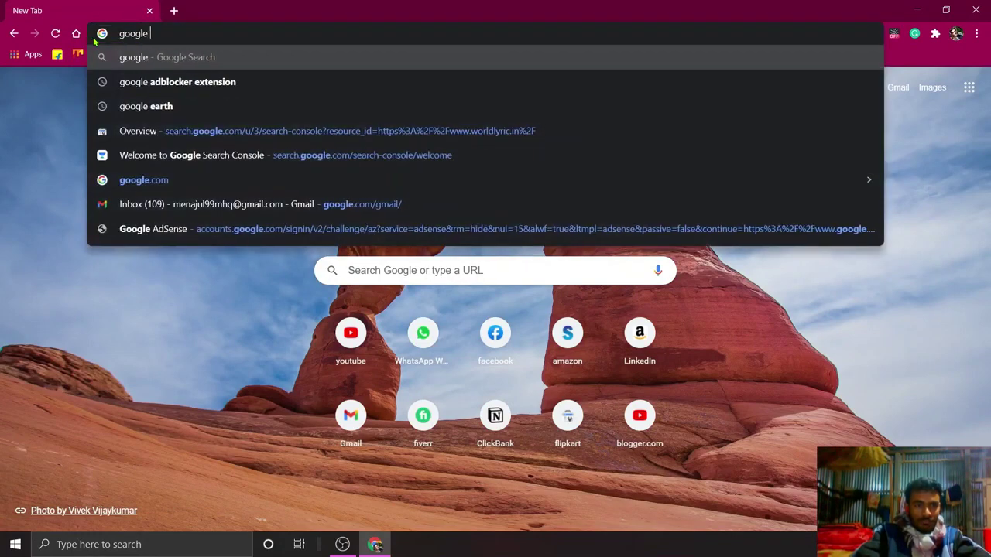
pyautogui.write('adblock ')
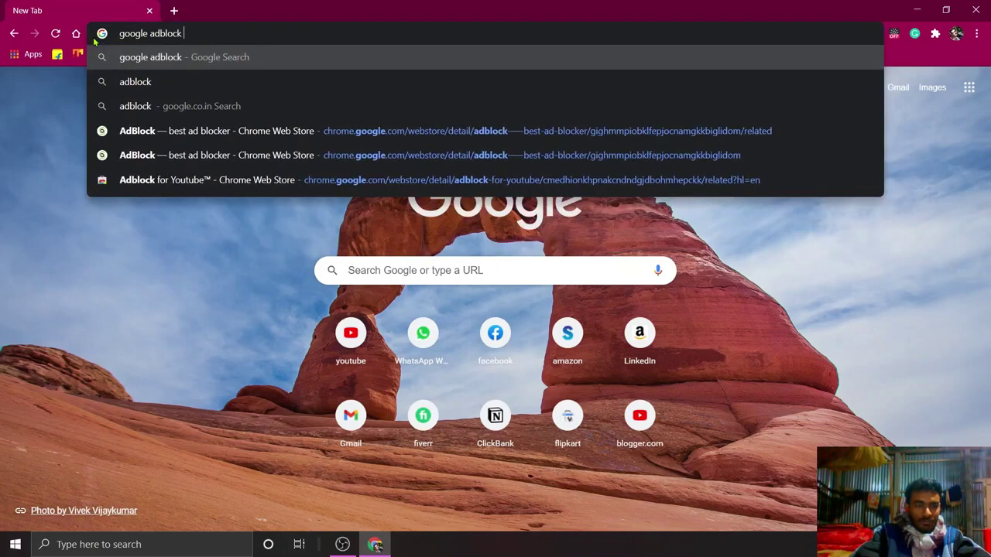
pyautogui.write('ex')
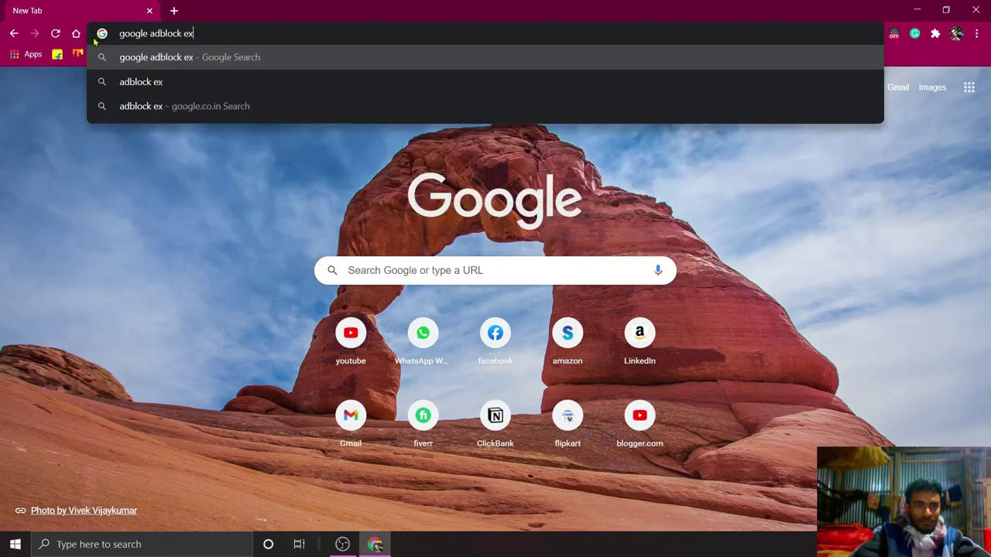
pyautogui.write('tension')
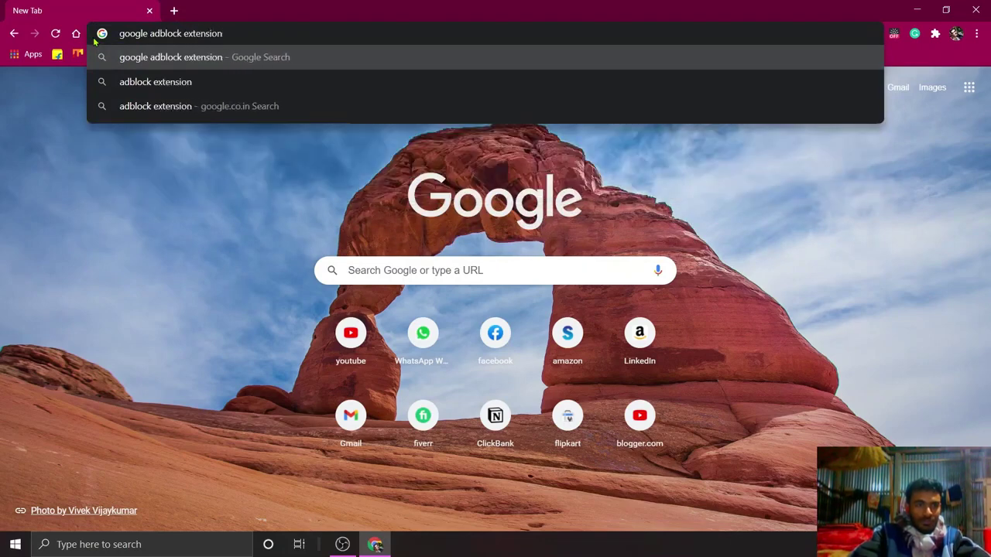
pyautogui.press('Return')
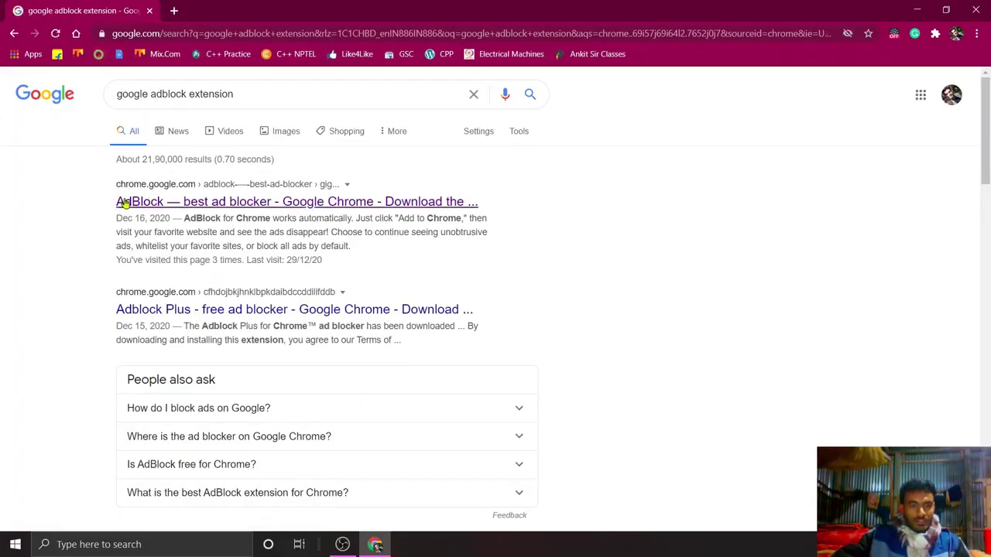
# Add AdBlock — best ad blocker to Chrome from its Chrome Web Store listing
pyautogui.click(232, 206)
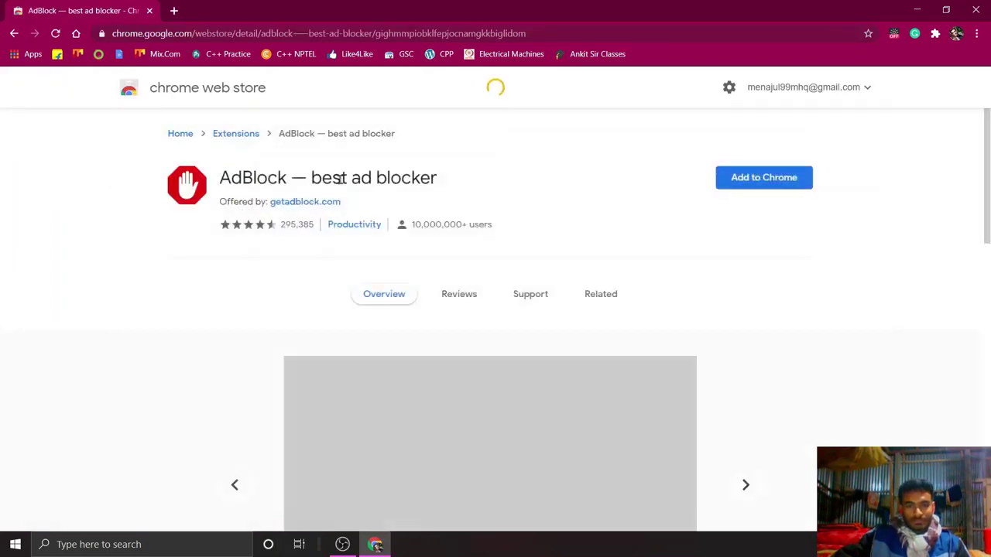
pyautogui.click(752, 177)
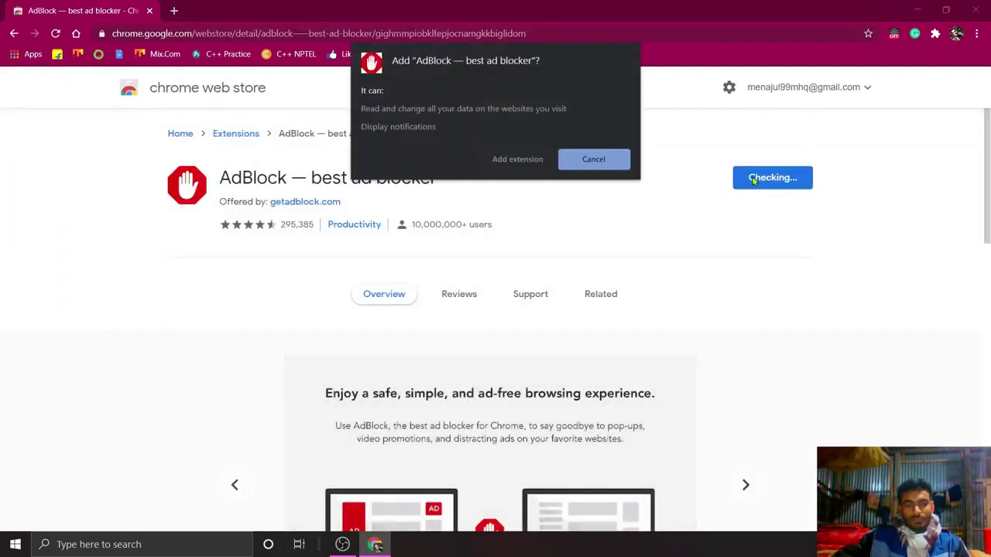
pyautogui.click(518, 161)
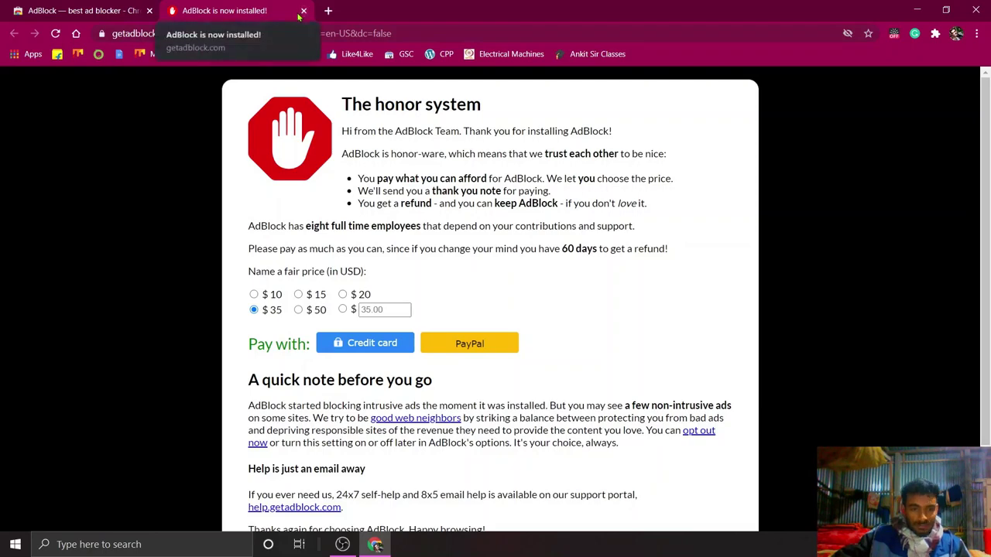
pyautogui.scroll(-2, 331, 124)
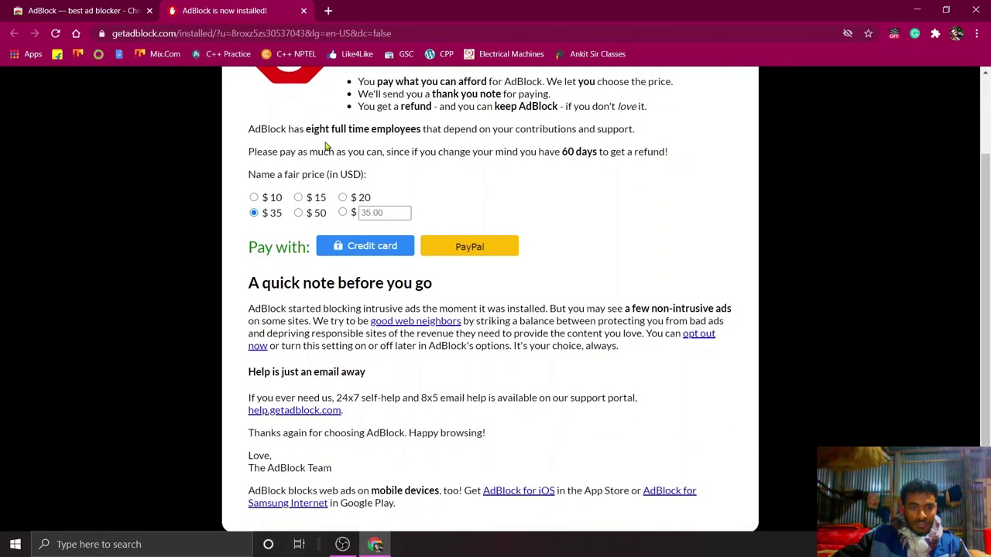
# Close the AdBlock welcome tab, pin AdBlock and Adblock for Youtube™ to the toolbar, then close Chrome
pyautogui.click(303, 11)
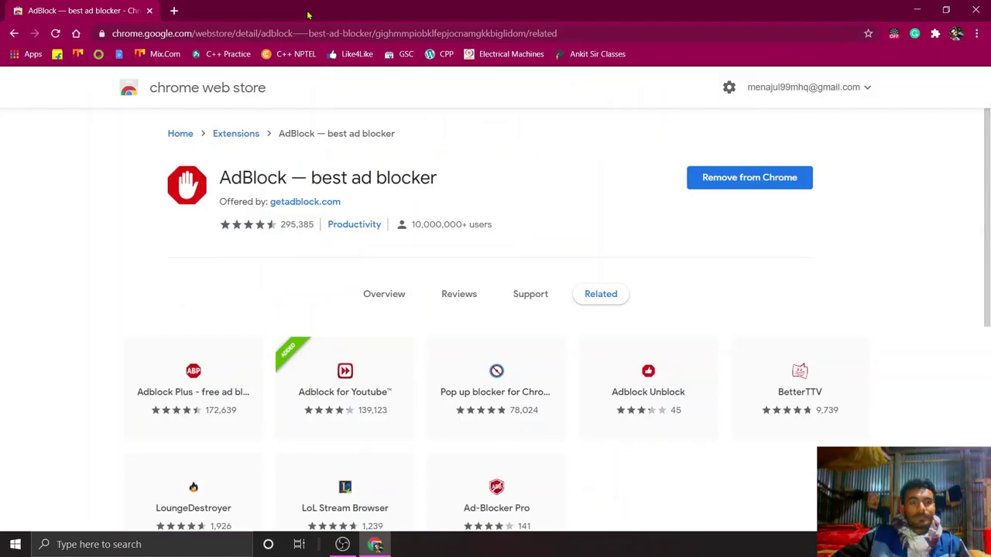
pyautogui.click(77, 34)
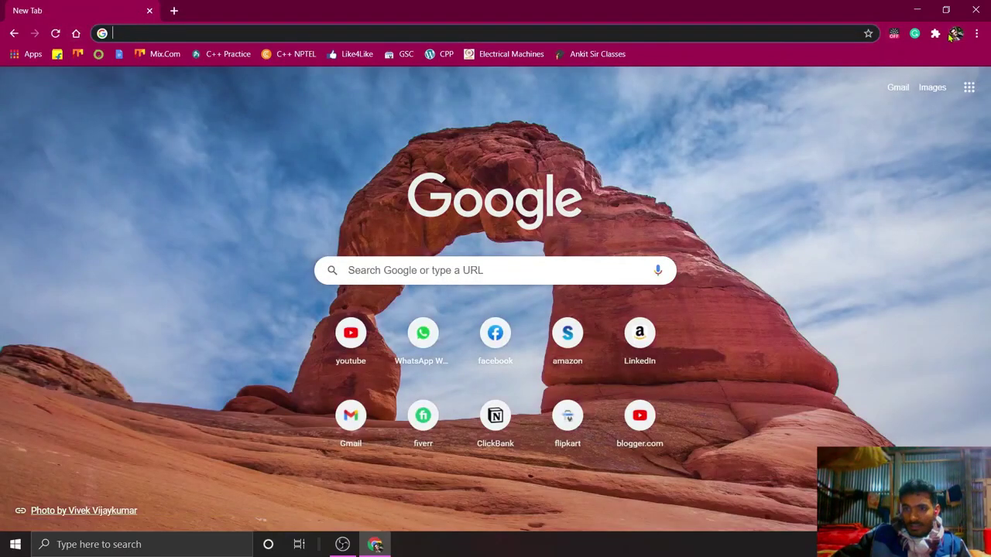
pyautogui.click(938, 35)
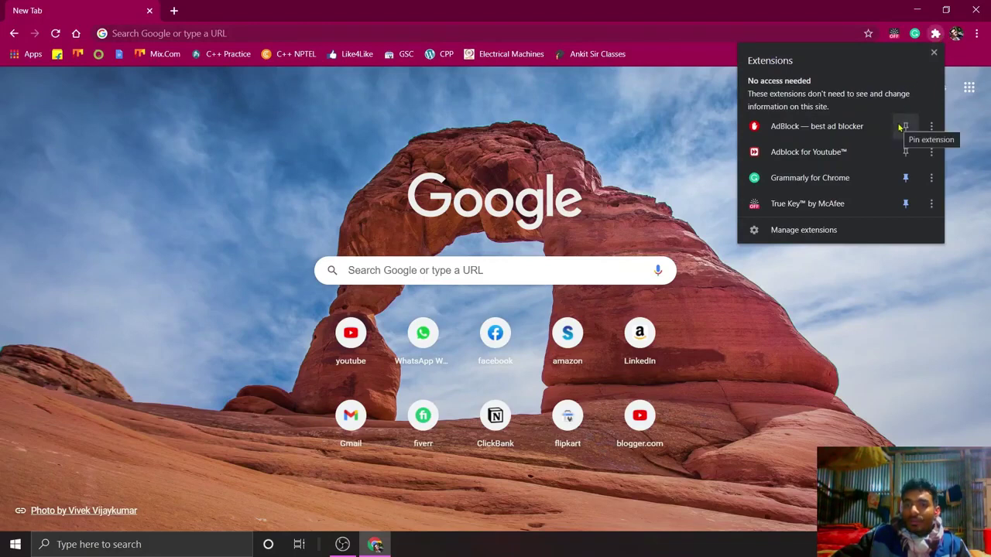
pyautogui.click(904, 126)
pyautogui.click(904, 152)
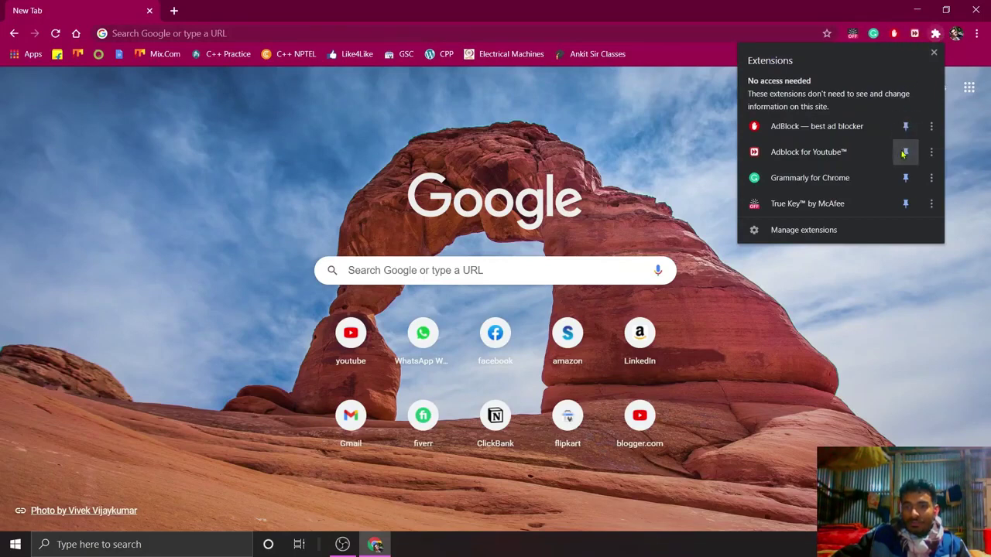
pyautogui.click(935, 33)
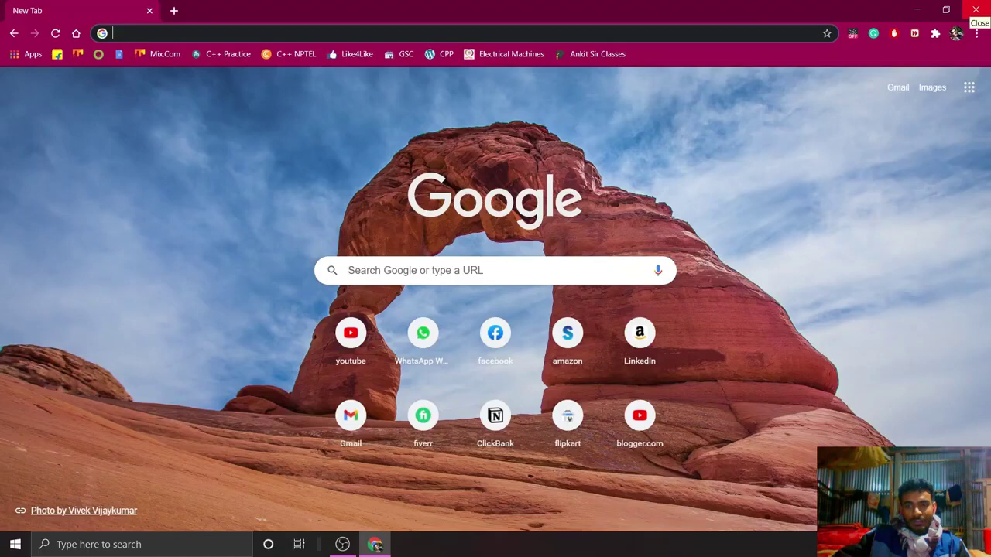
pyautogui.click(975, 9)
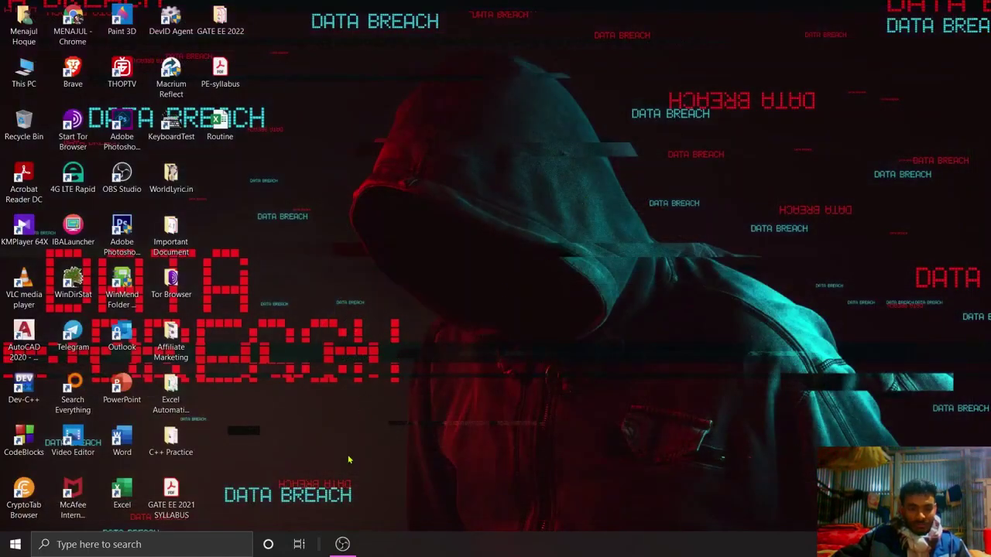